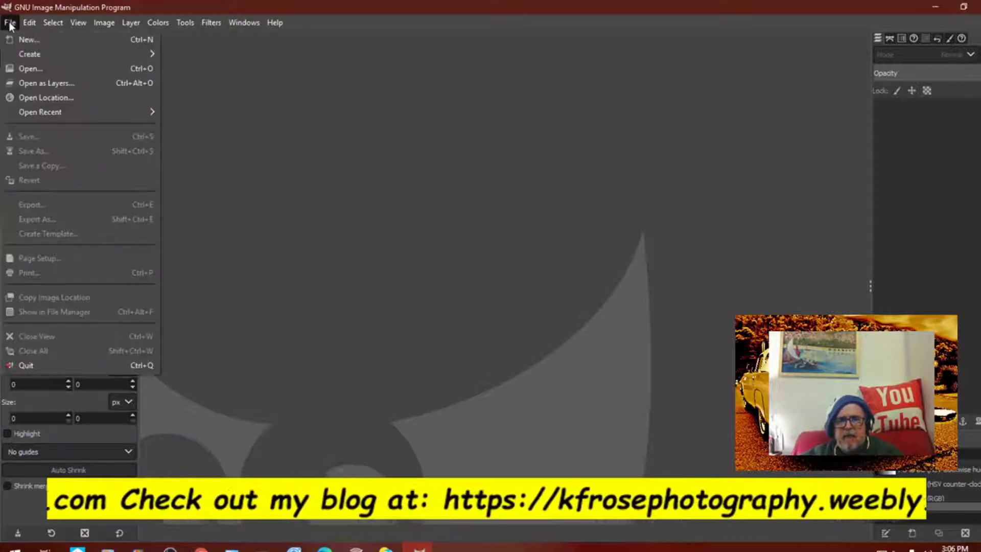
# - Clear the recent documents list in the Document History and return to the layers view
pyautogui.moveTo(40, 113)
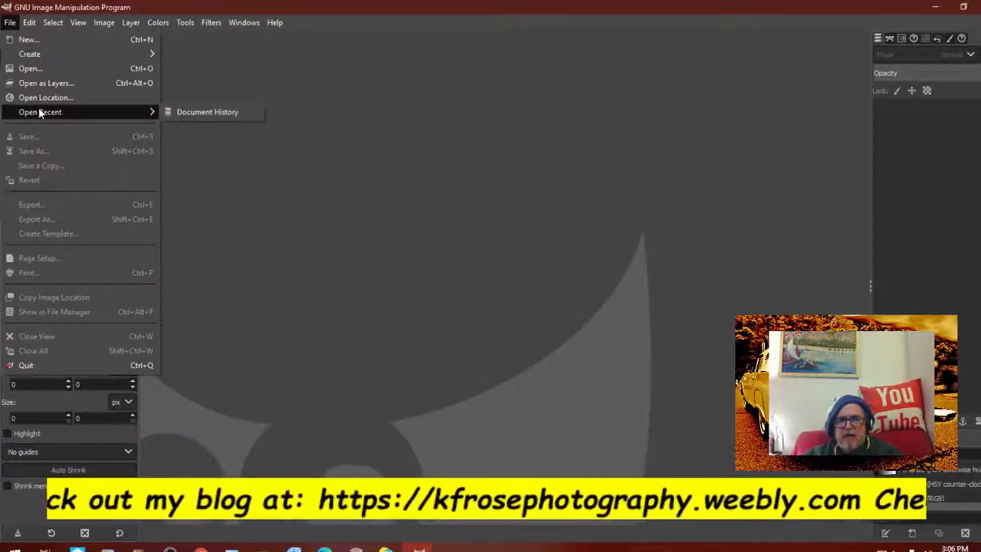
pyautogui.click(208, 111)
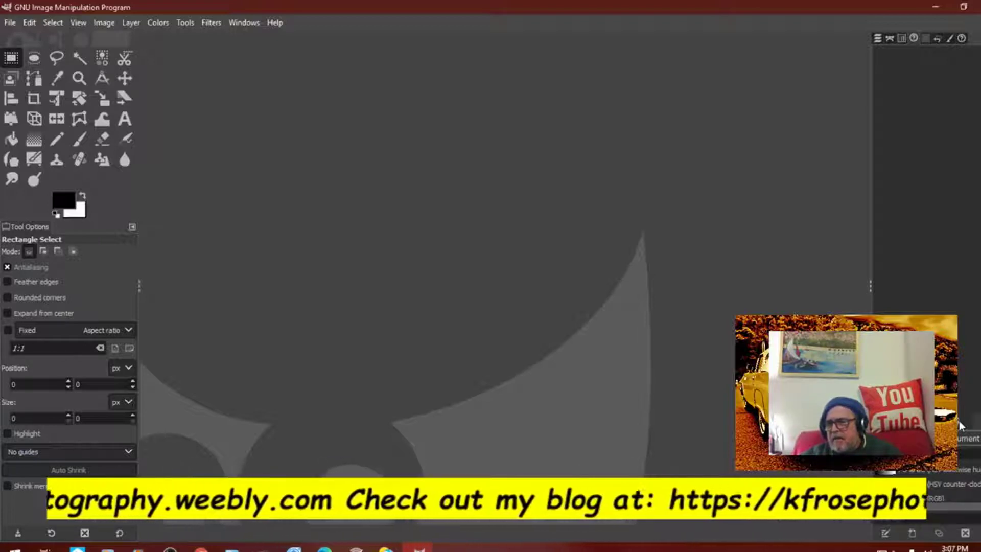
pyautogui.click(959, 426)
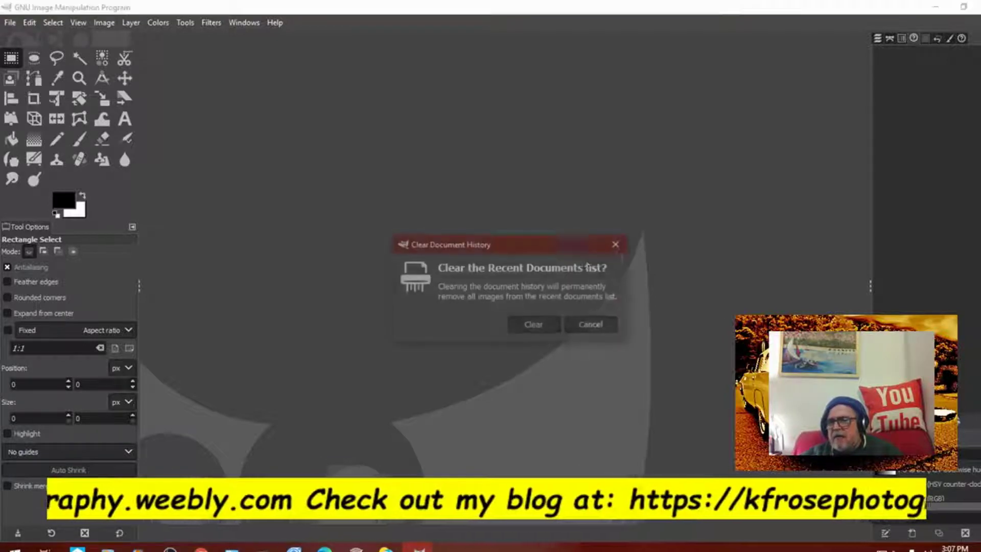
pyautogui.click(537, 325)
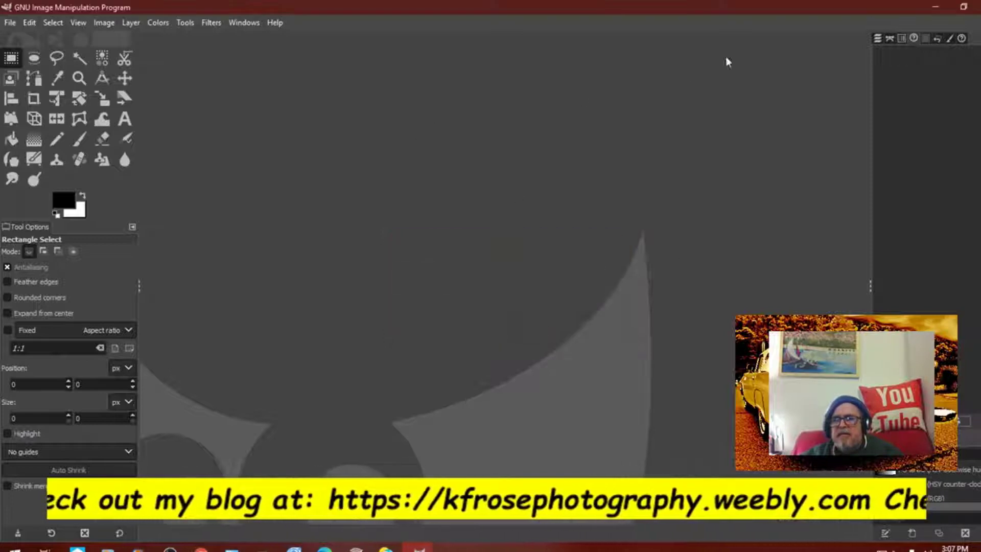
pyautogui.click(877, 39)
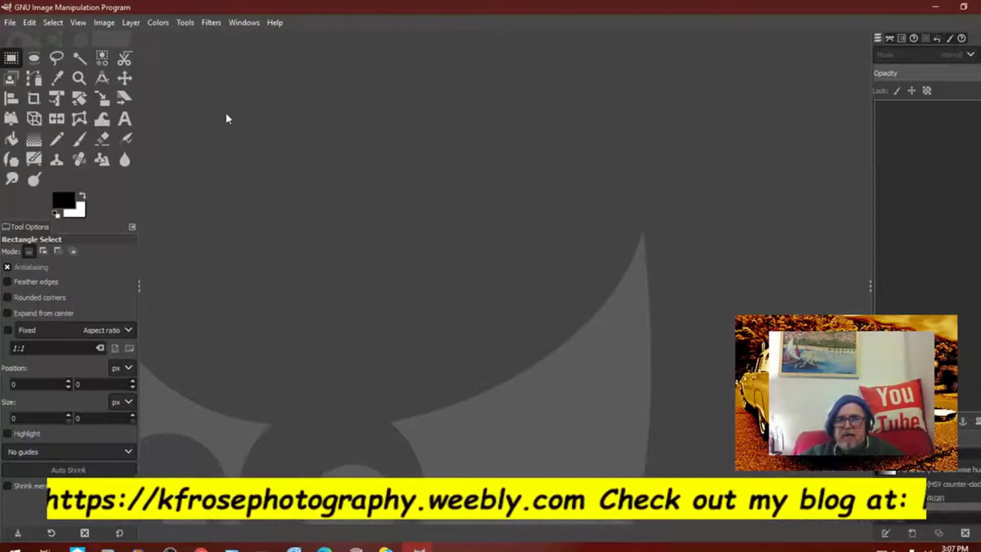
# - Open white-picture-frame-on-table-3759078.jpg from the Pictures folder, converting it to the built-in sRGB color profile
pyautogui.click(6, 23)
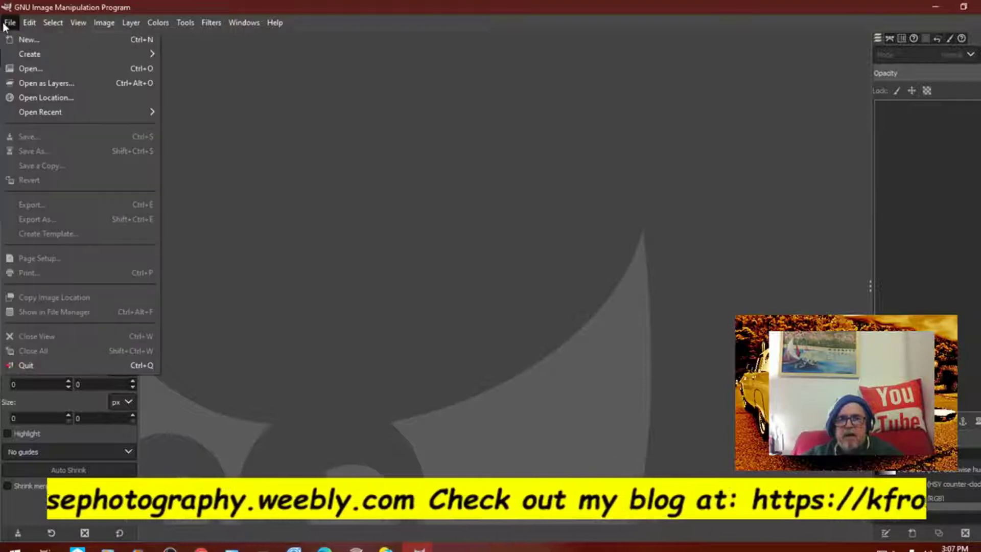
pyautogui.click(33, 68)
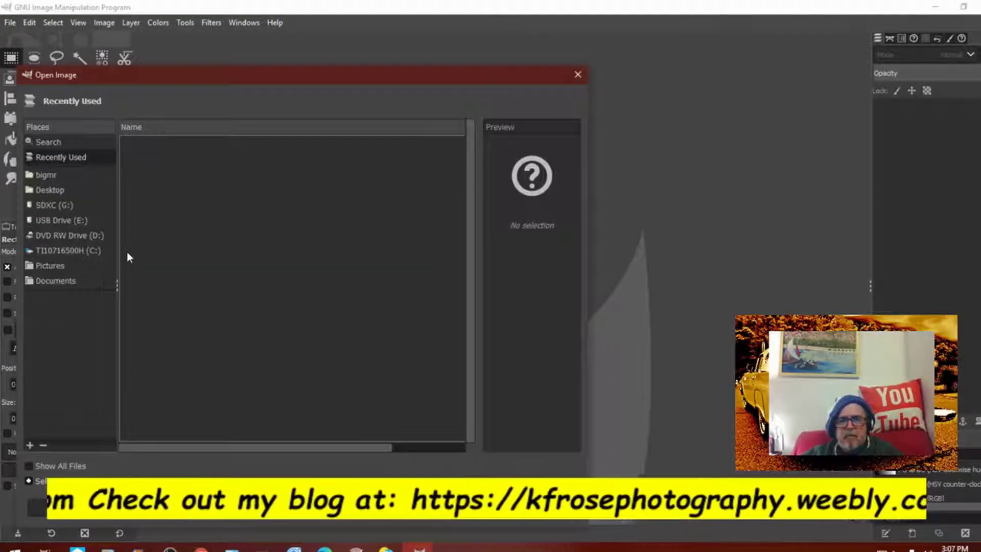
pyautogui.click(62, 266)
pyautogui.scroll(-15, 454, 283)
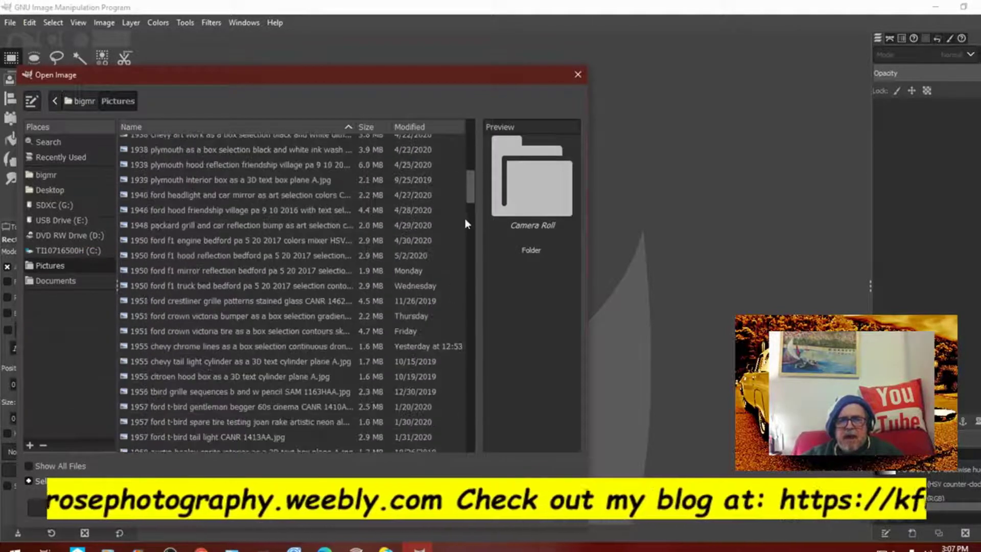
pyautogui.moveTo(471, 192); pyautogui.dragTo(466, 431)
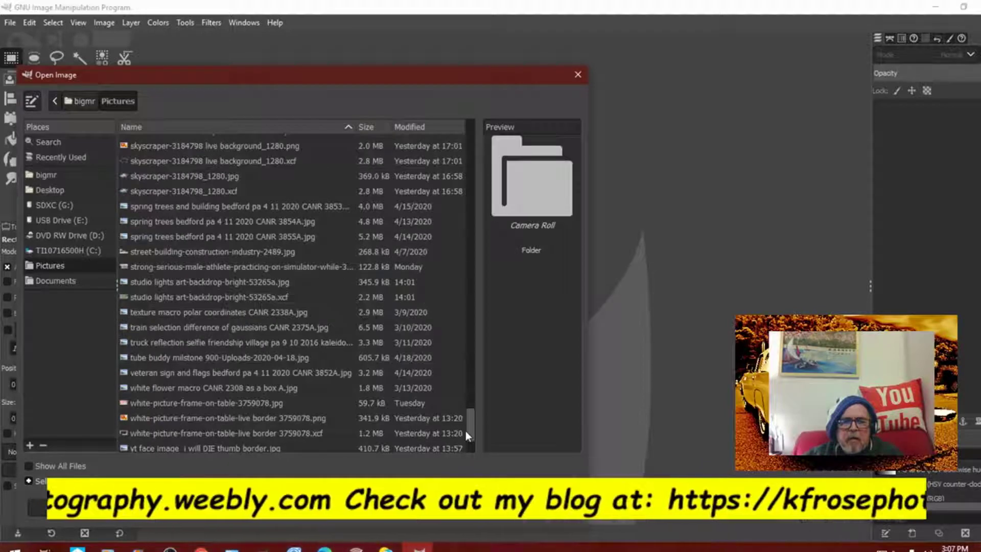
pyautogui.scroll(2, 460, 348)
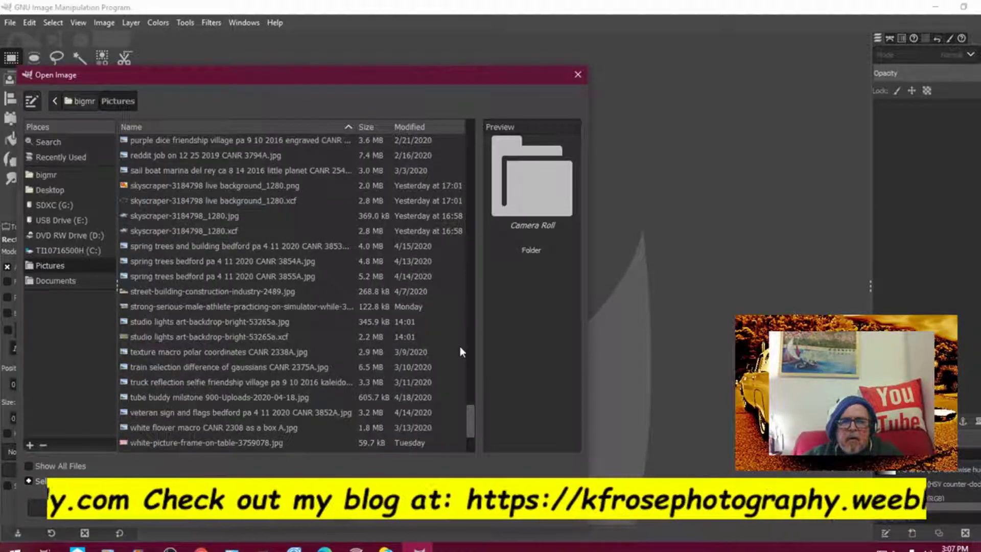
pyautogui.scroll(1, 458, 353)
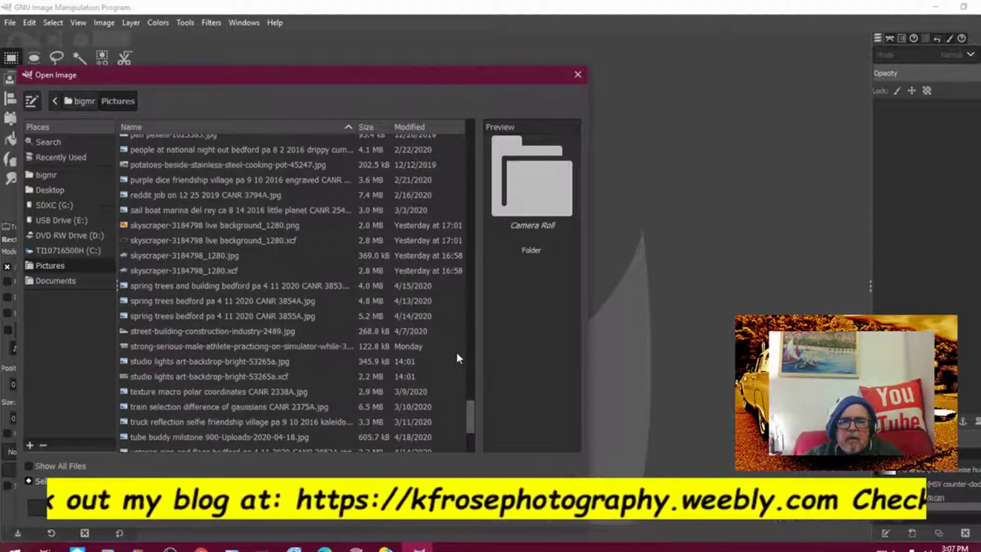
pyautogui.scroll(-4, 456, 358)
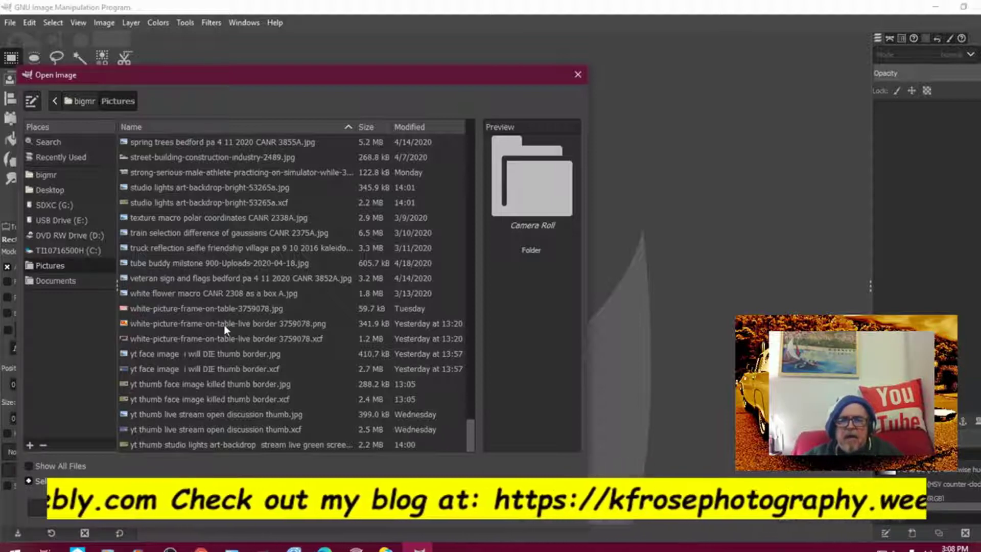
pyautogui.click(234, 309)
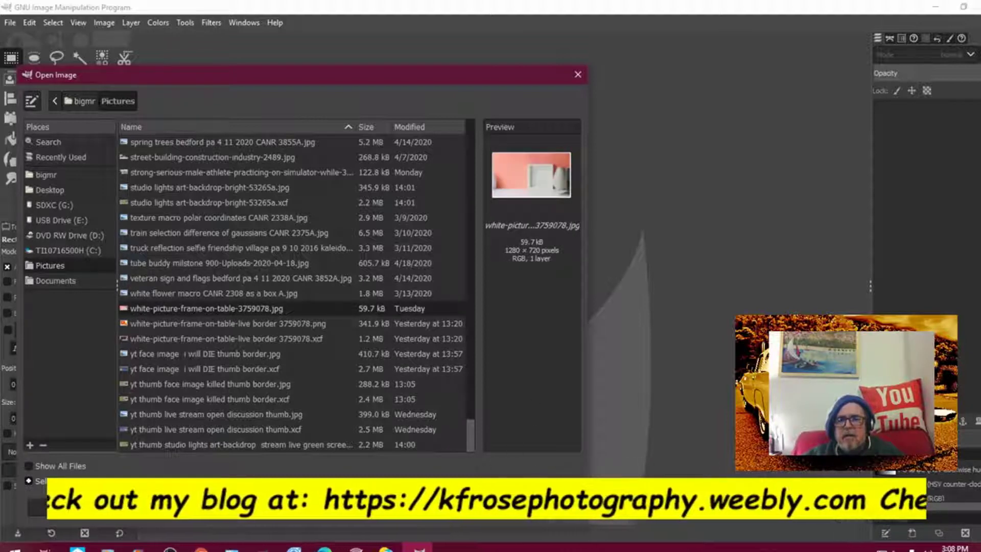
pyautogui.press('Return')
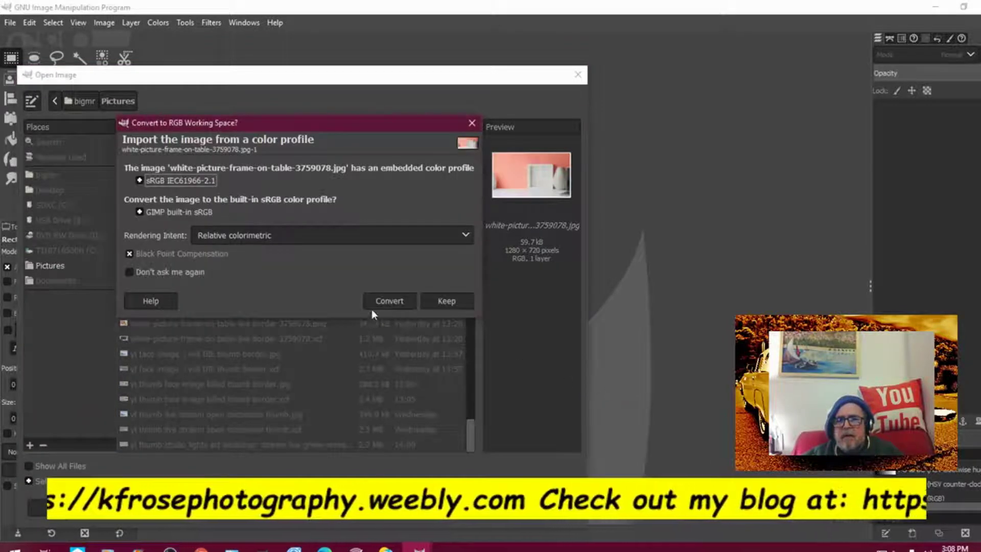
pyautogui.click(390, 300)
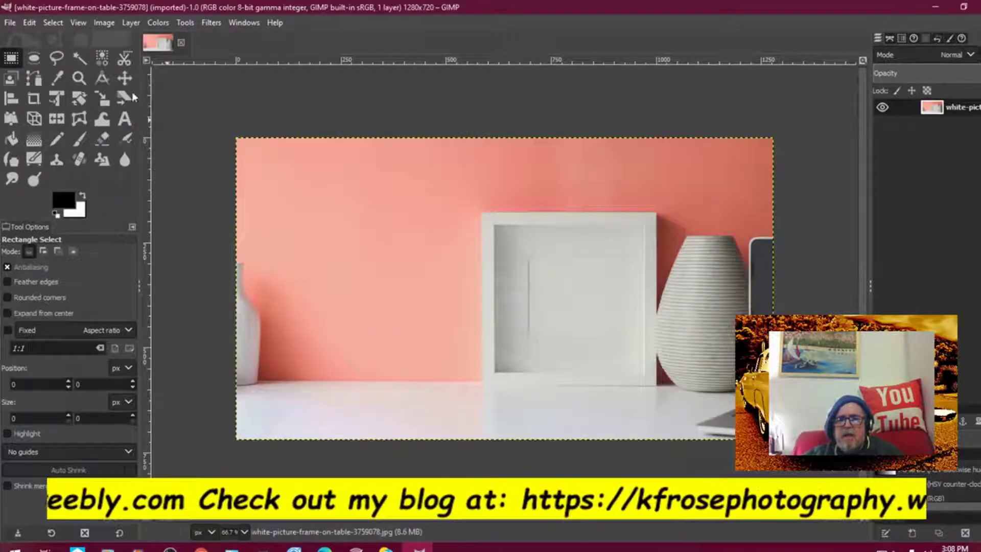
# - Open white-picture-frame-on-table-live border 3759078.png from the Pictures folder as a second image
pyautogui.click(9, 24)
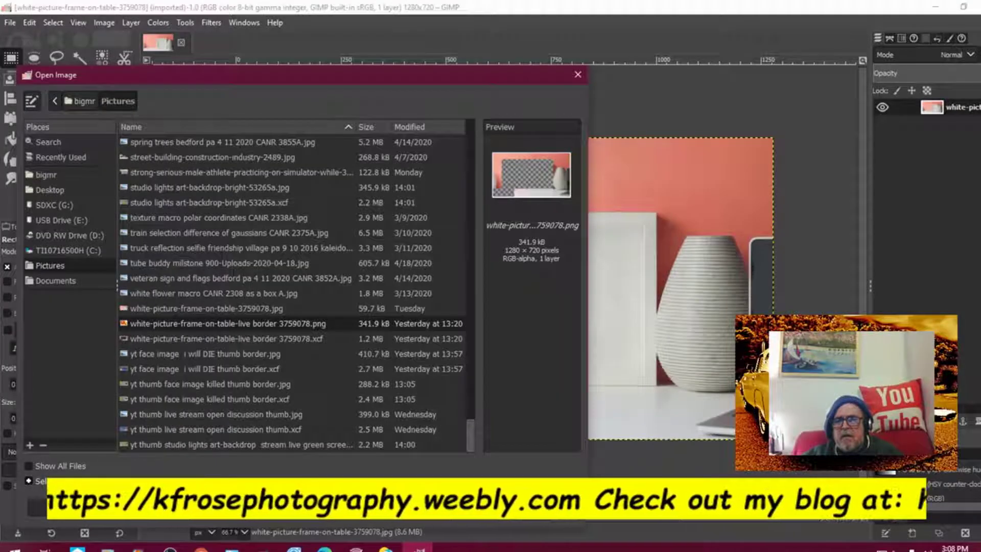
pyautogui.press('Return')
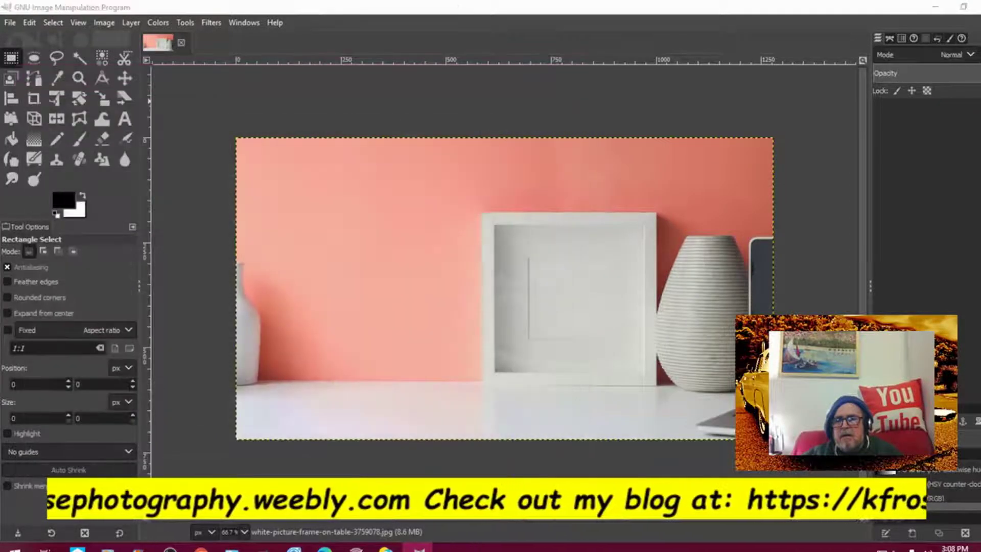
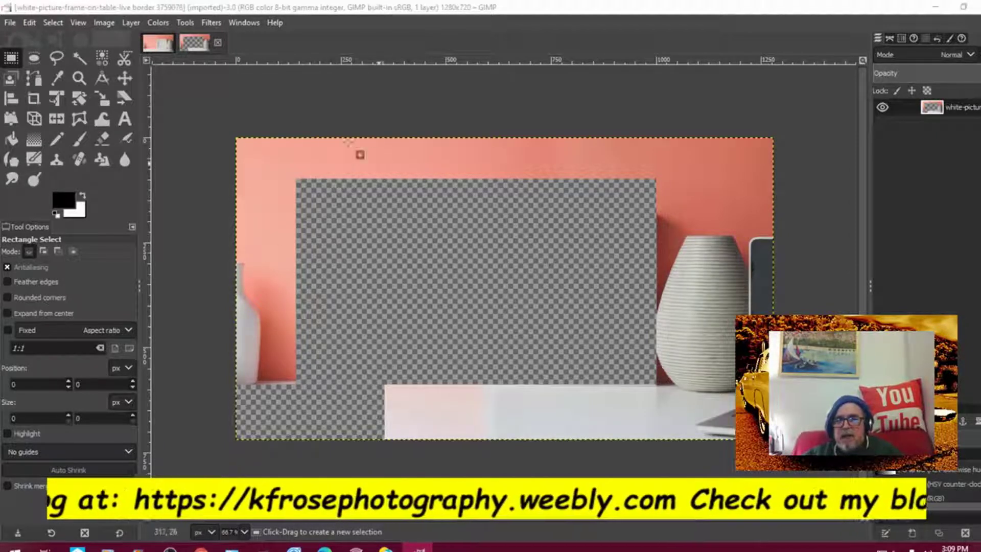
# - Switch back to the original picture-frame JPG image and add an alpha channel to its layer
pyautogui.click(160, 45)
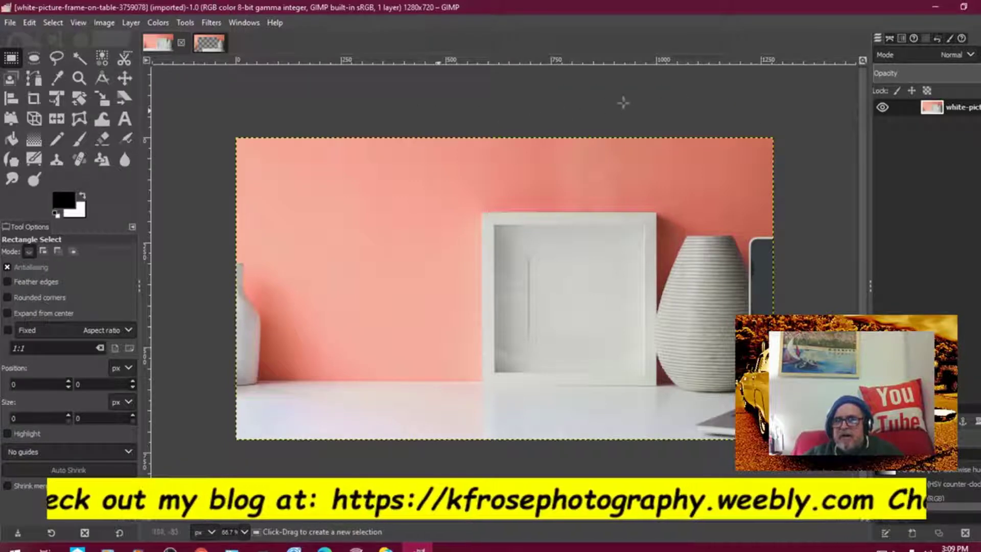
pyautogui.rightClick(935, 110)
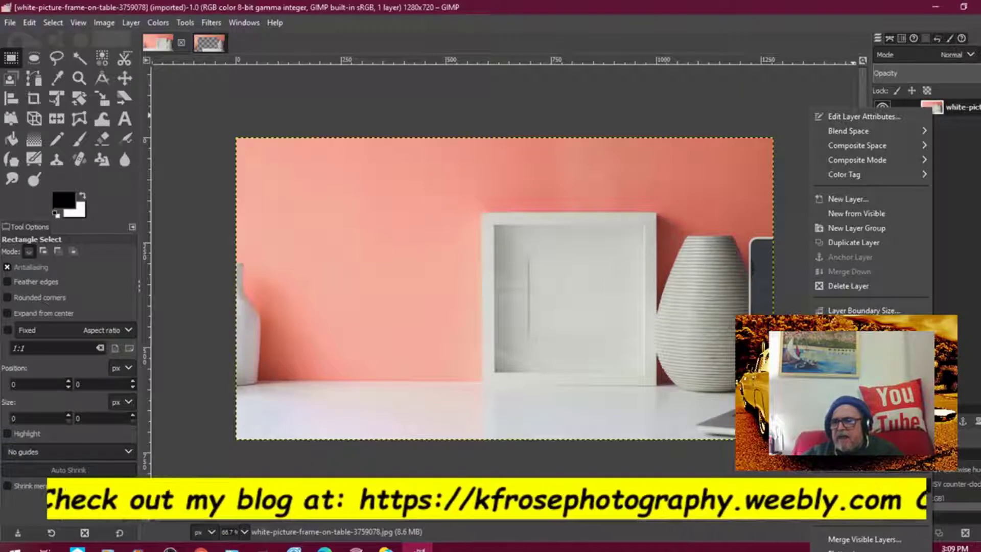
pyautogui.click(863, 503)
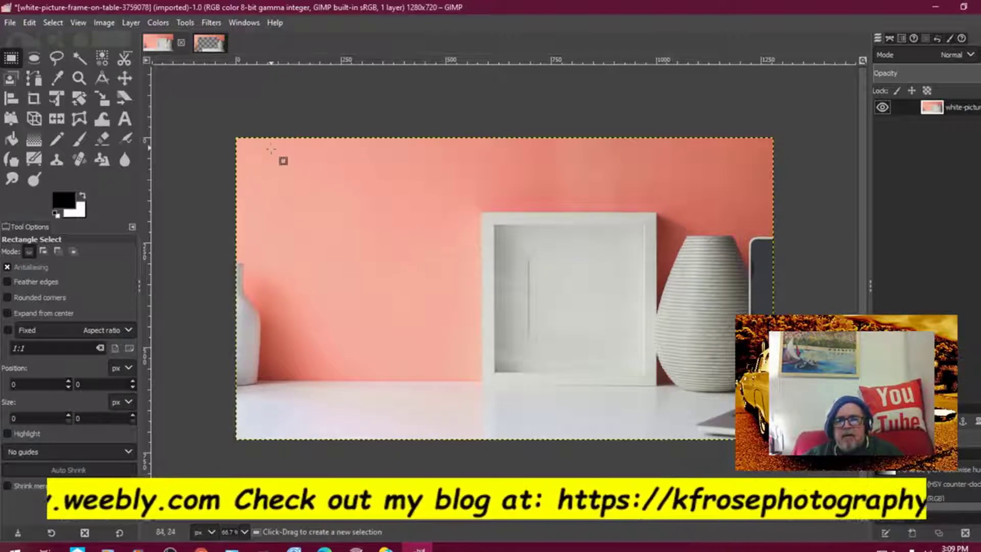
# - Cut a rectangle of about 476 x 499 px out of the pink wall beside the picture frame and clear the selection
pyautogui.moveTo(271, 150); pyautogui.dragTo(470, 362)
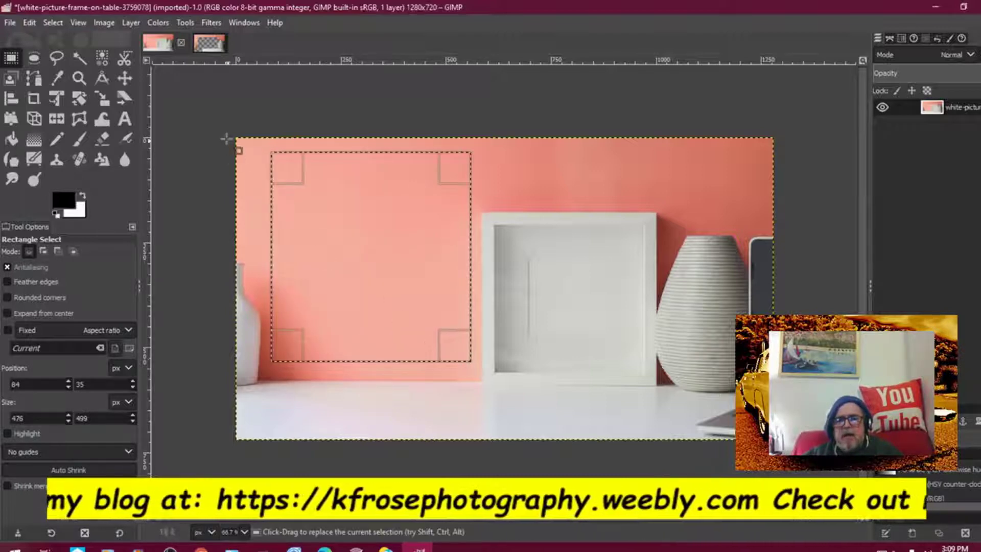
pyautogui.click(51, 23)
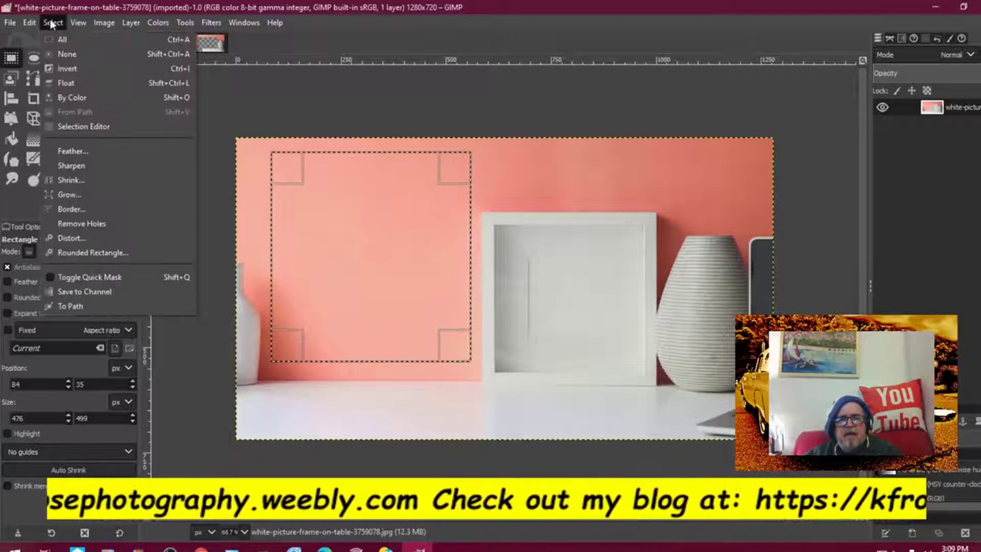
pyautogui.click(52, 23)
pyautogui.click(28, 23)
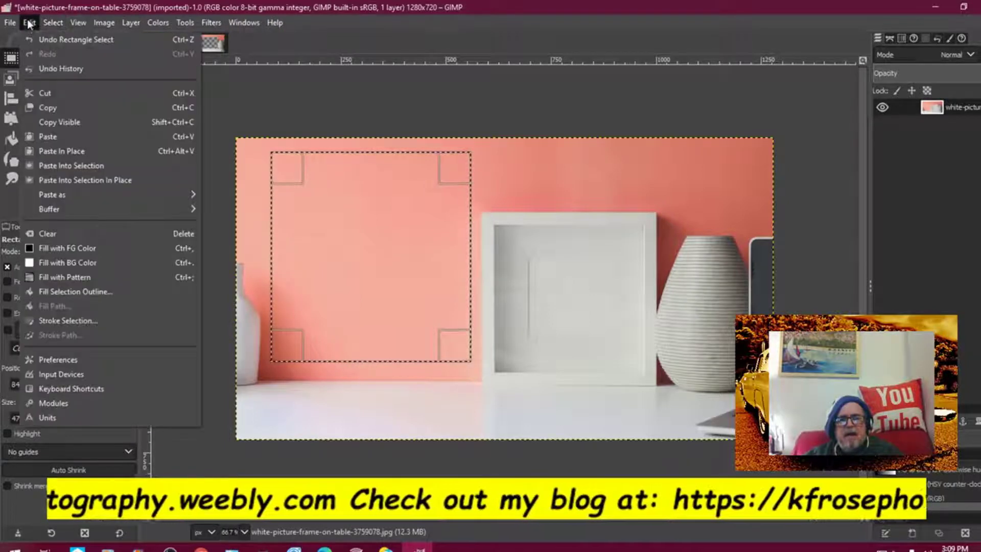
pyautogui.click(43, 94)
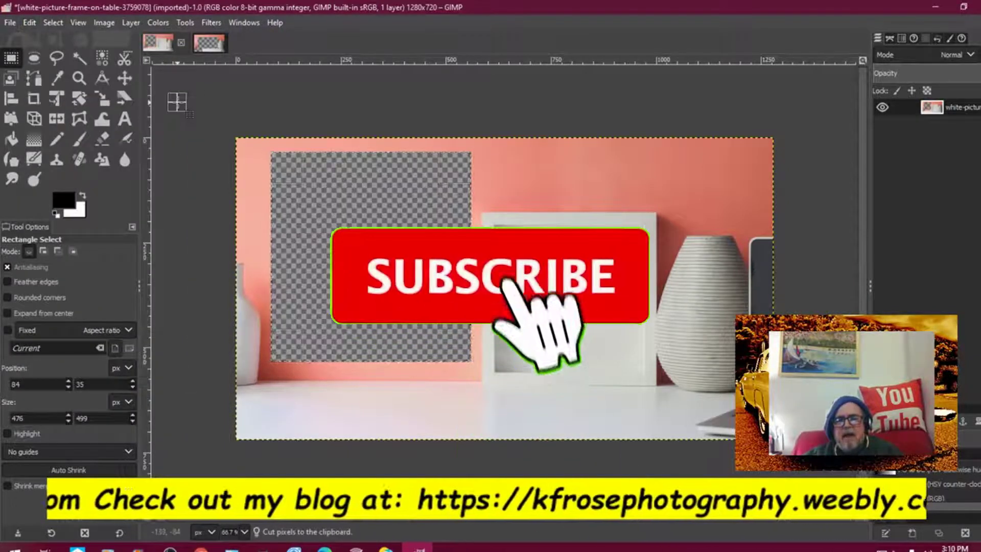
pyautogui.click(177, 102)
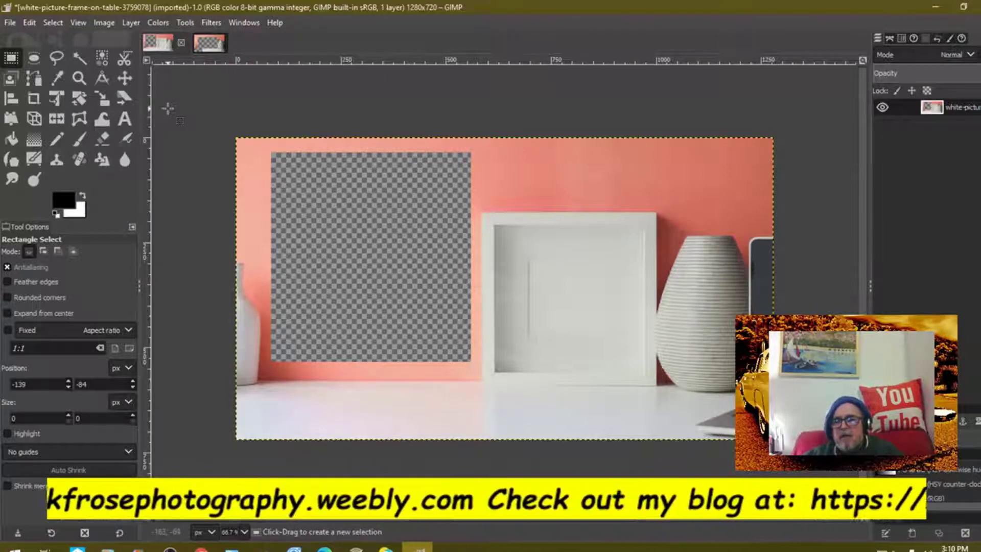
# - Close both picture-frame images, discarding the changes to the edited one, and quit GIMP
pyautogui.click(181, 43)
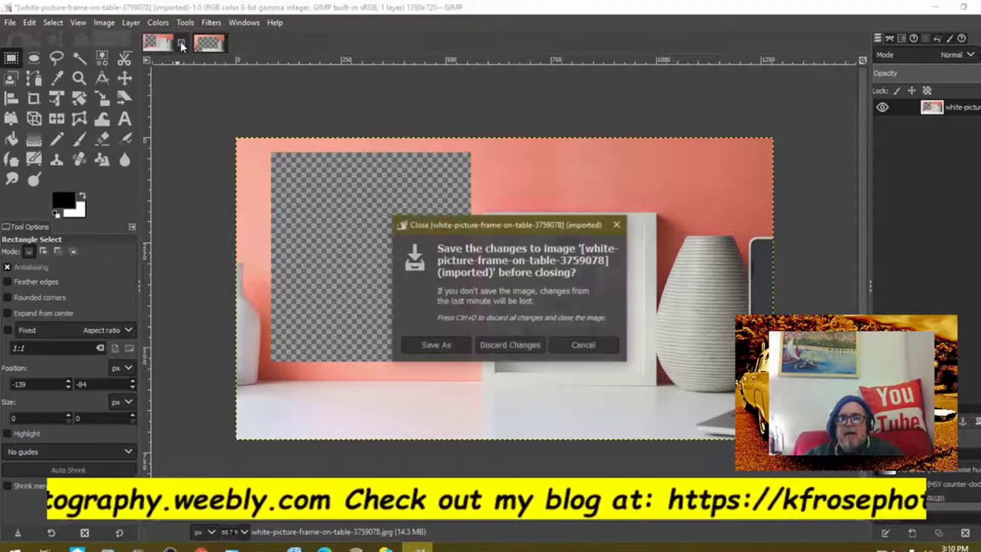
pyautogui.click(501, 344)
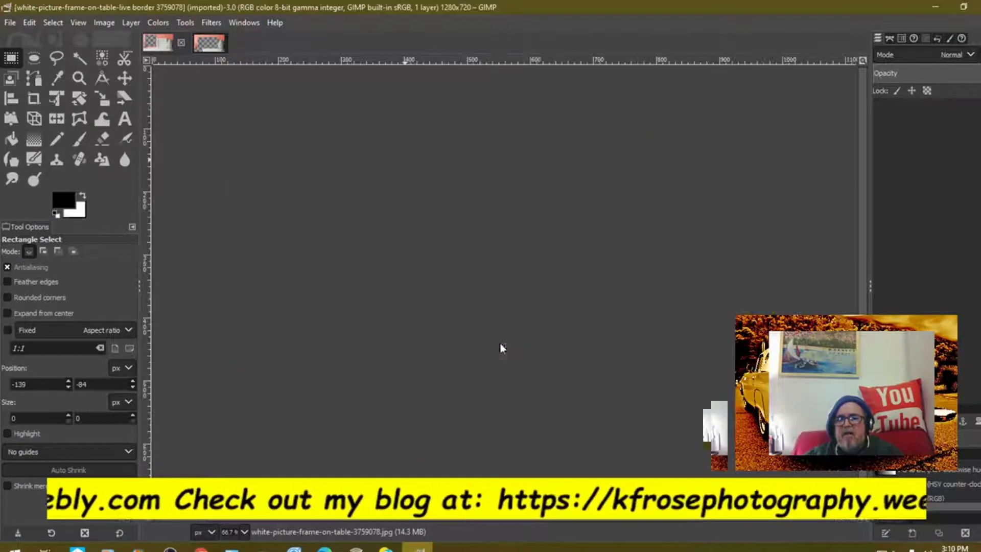
pyautogui.click(182, 43)
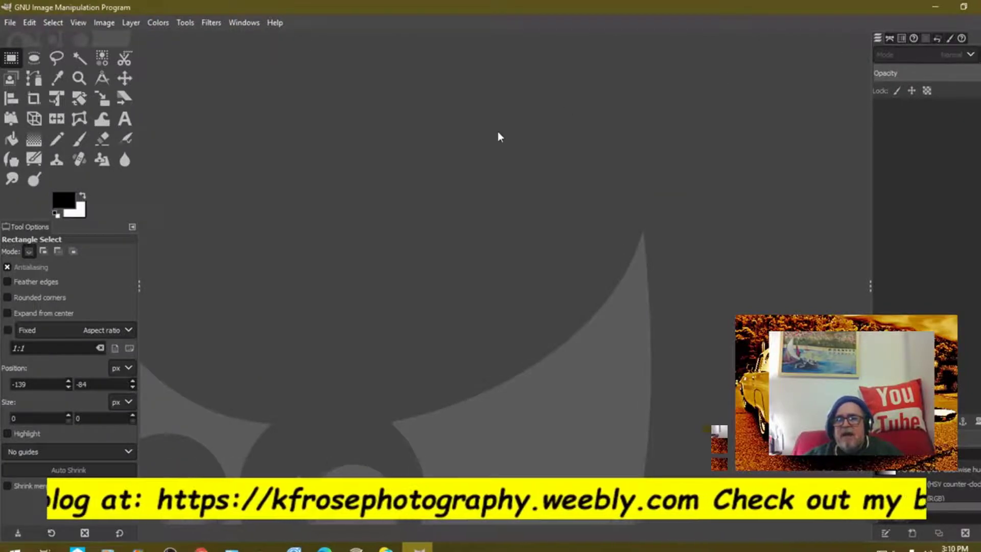
pyautogui.hotkey('ctrl', 'q')
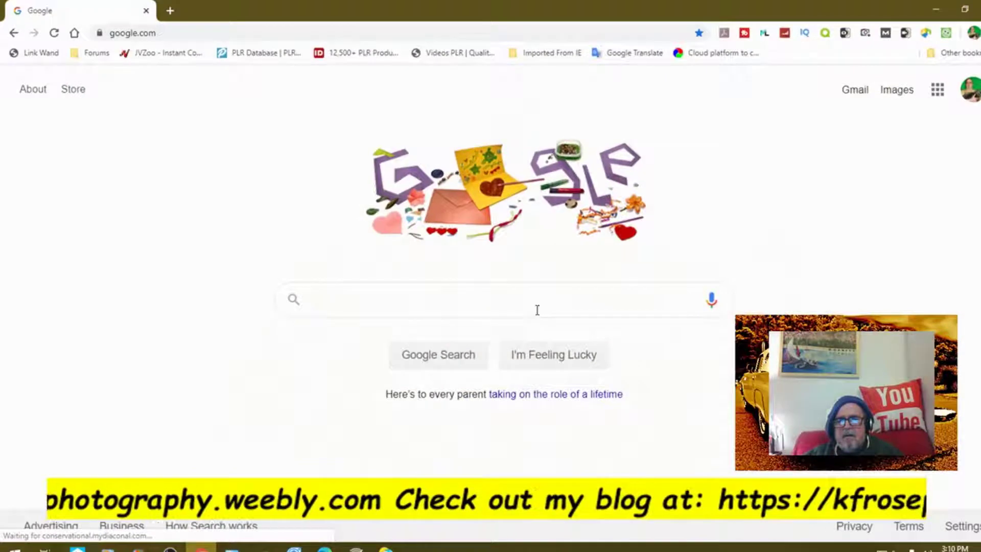
# - Open StreamYard from the YT stuff folder in Chrome's other bookmarks and go to its upcoming broadcasts
pyautogui.click(952, 53)
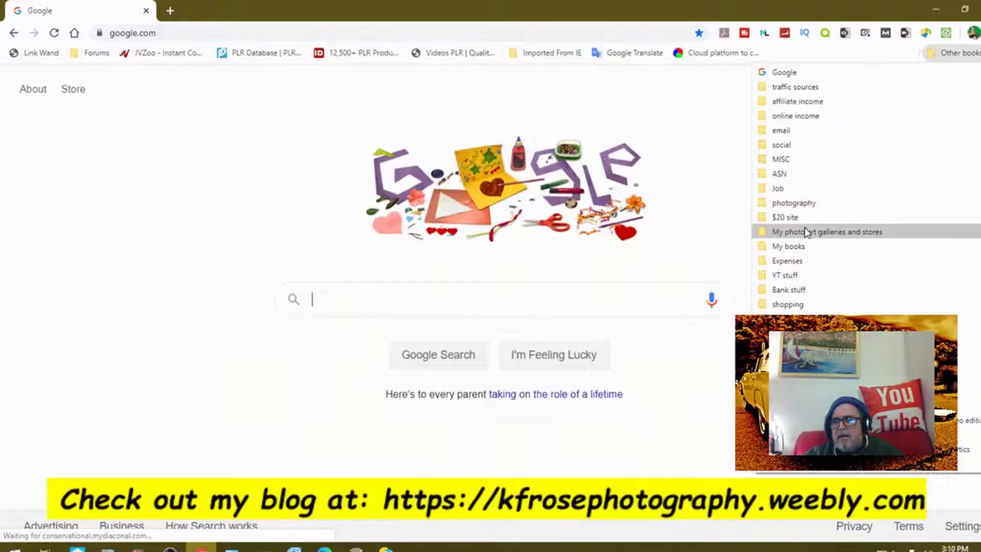
pyautogui.moveTo(800, 245)
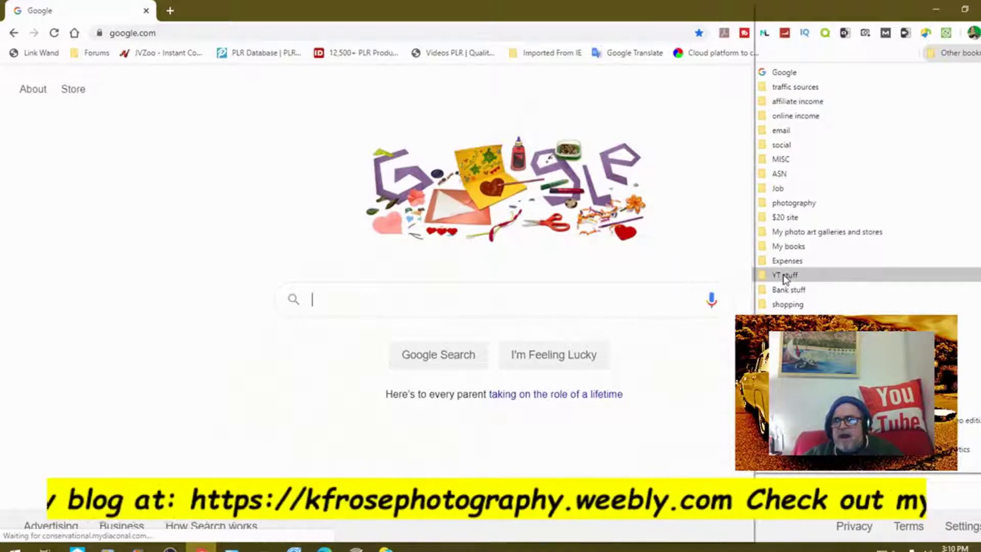
pyautogui.moveTo(782, 276)
pyautogui.scroll(-2, 644, 335)
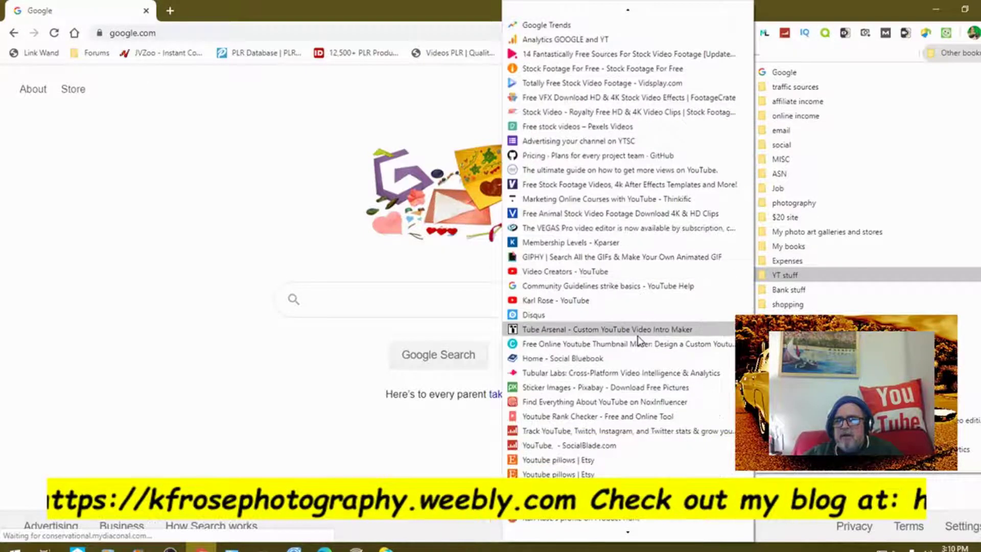
pyautogui.scroll(-15, 640, 340)
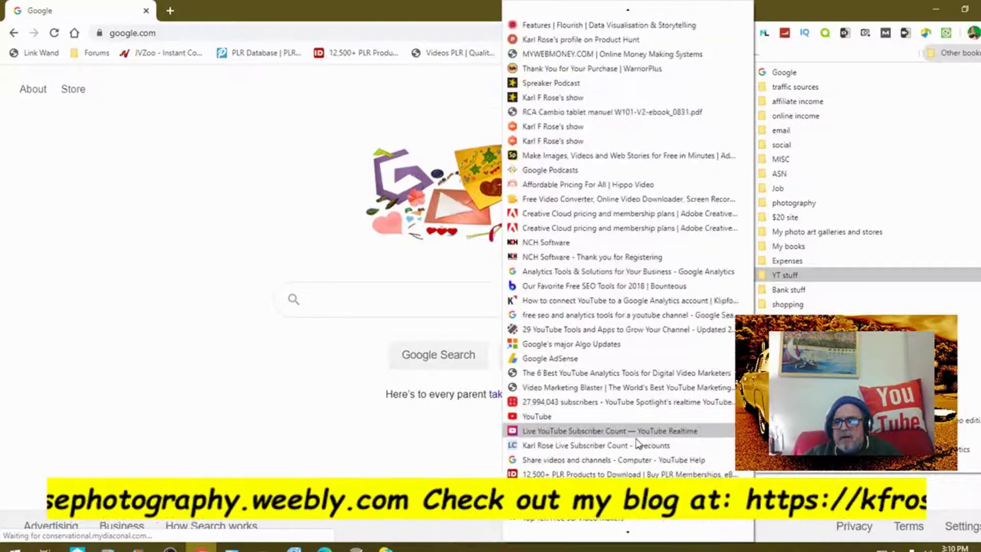
pyautogui.scroll(-15, 639, 439)
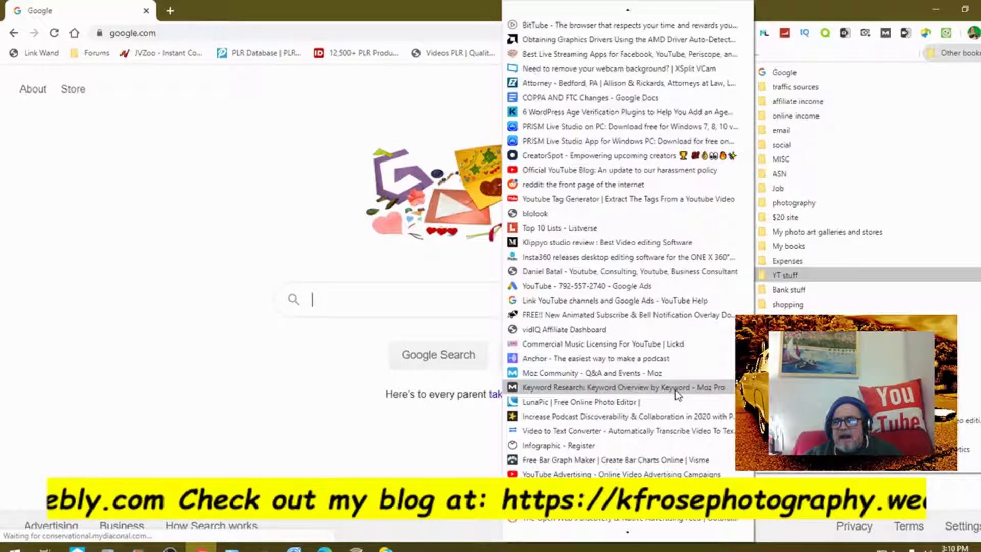
pyautogui.scroll(-12, 675, 409)
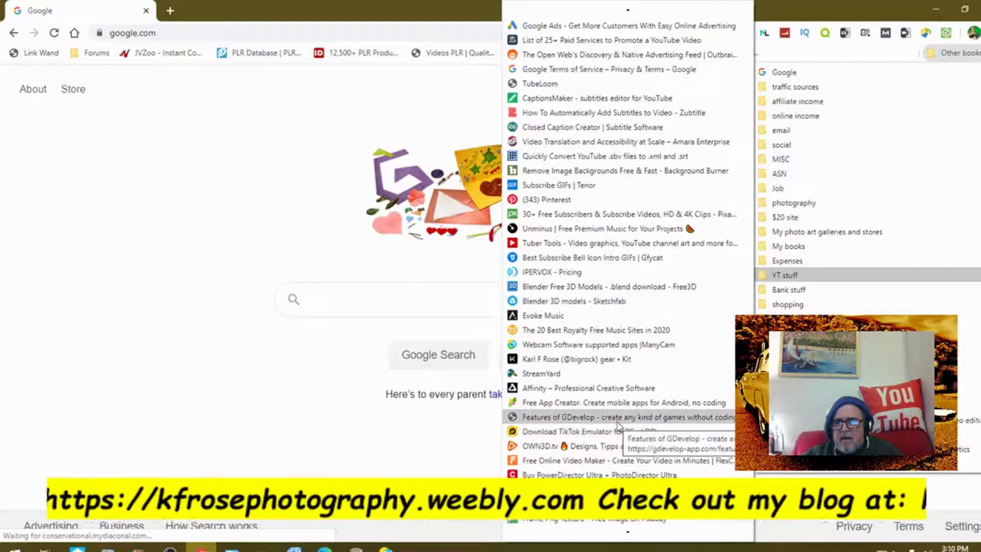
pyautogui.scroll(1, 617, 425)
pyautogui.scroll(-1, 617, 426)
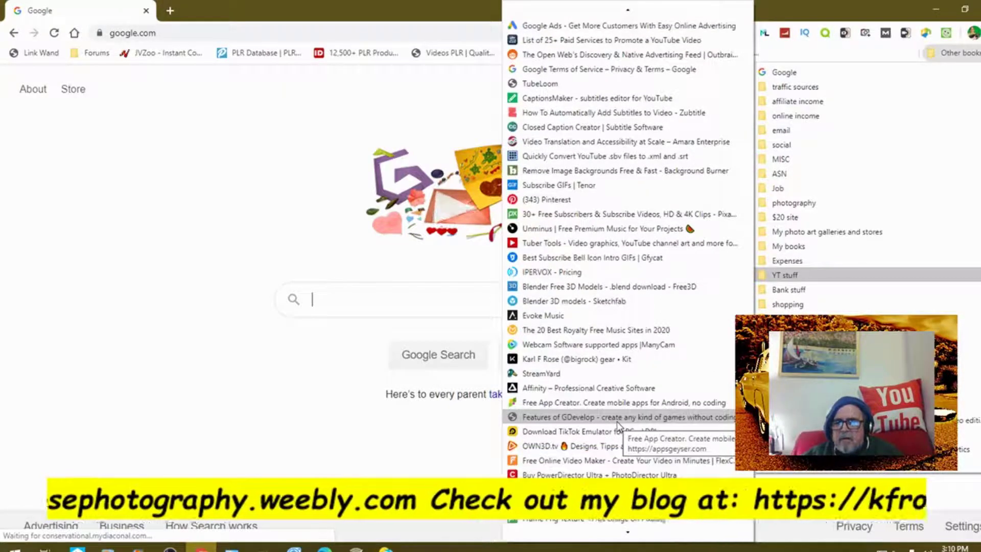
pyautogui.click(393, 294)
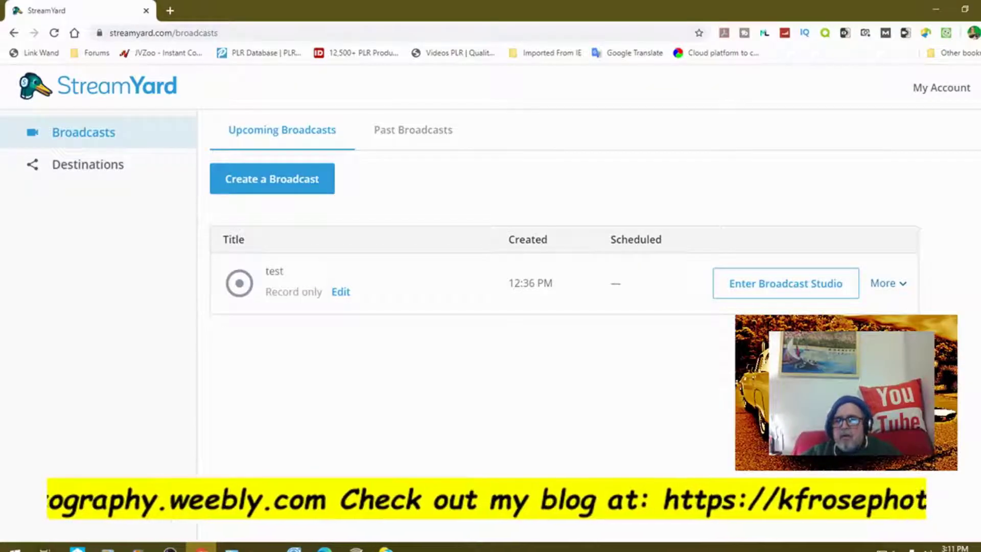
# - Enter the broadcast studio of the "test" broadcast and dismiss the device access warning
pyautogui.click(736, 285)
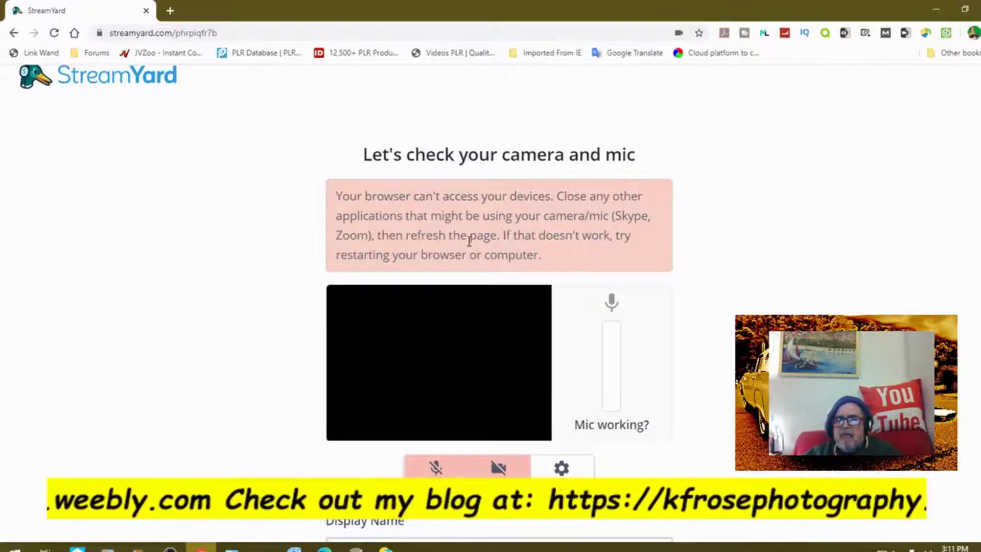
pyautogui.scroll(-2, 880, 280)
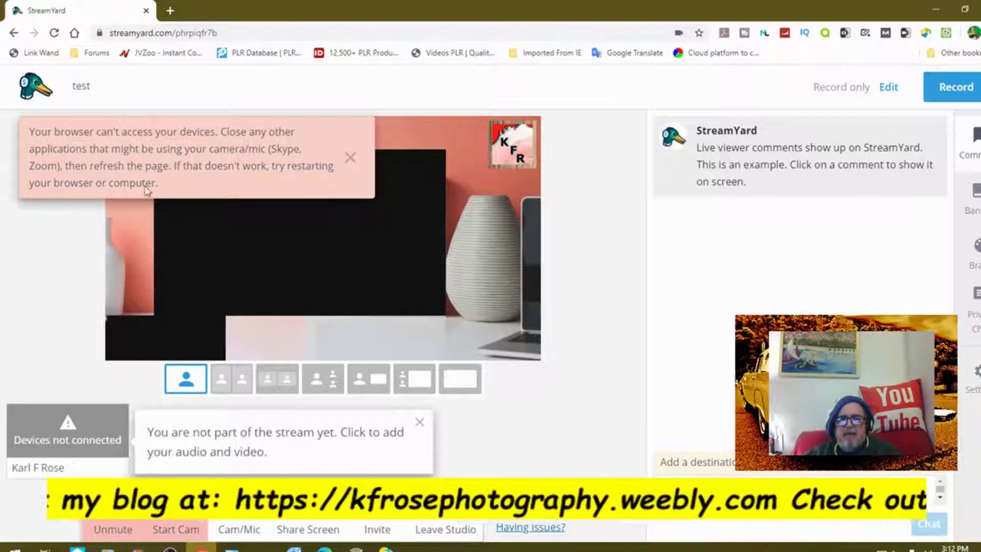
pyautogui.click(350, 158)
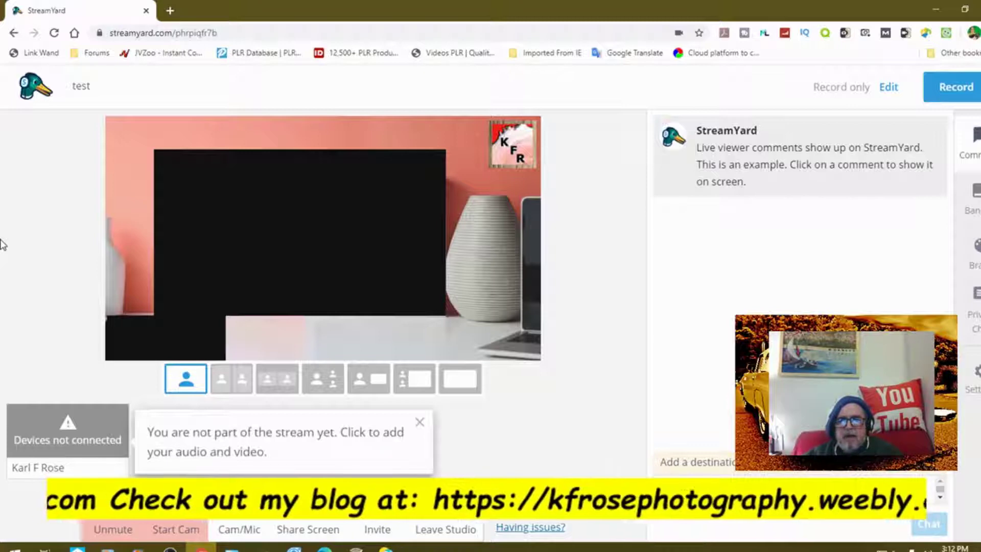
pyautogui.moveTo(45, 444)
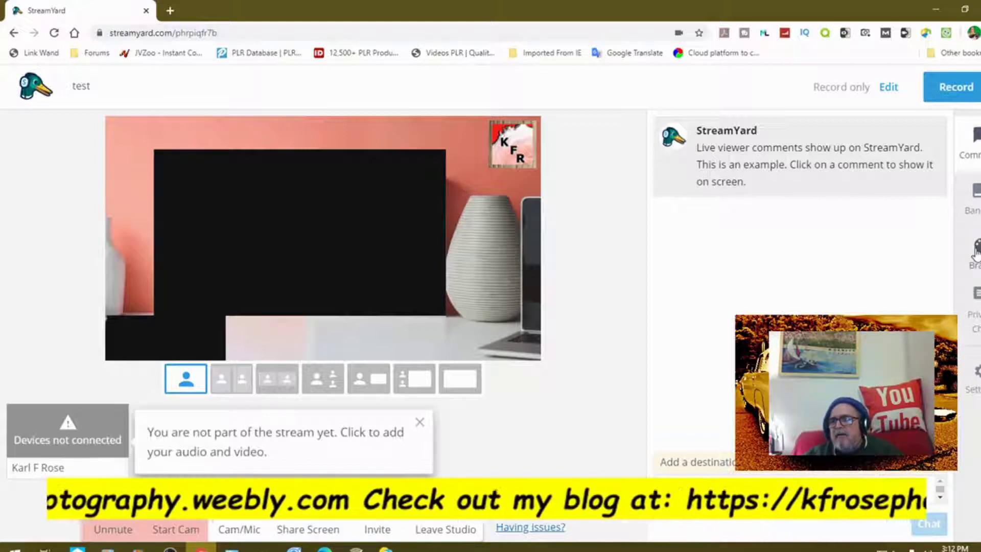
# - Show and hide the example banners "REMEMBER to Subscribe" and "Hit the bell notification" on the stage, one after the other
pyautogui.click(974, 202)
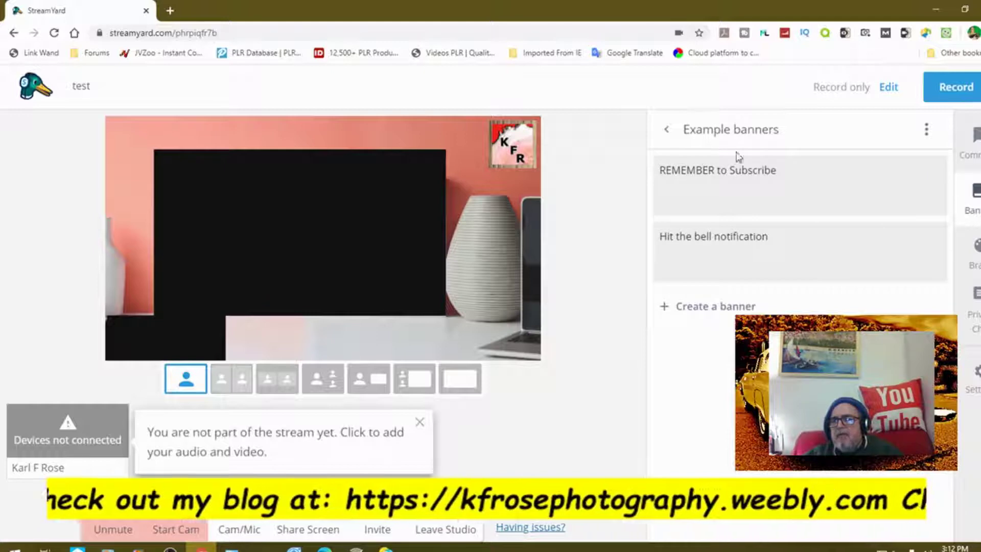
pyautogui.moveTo(774, 176)
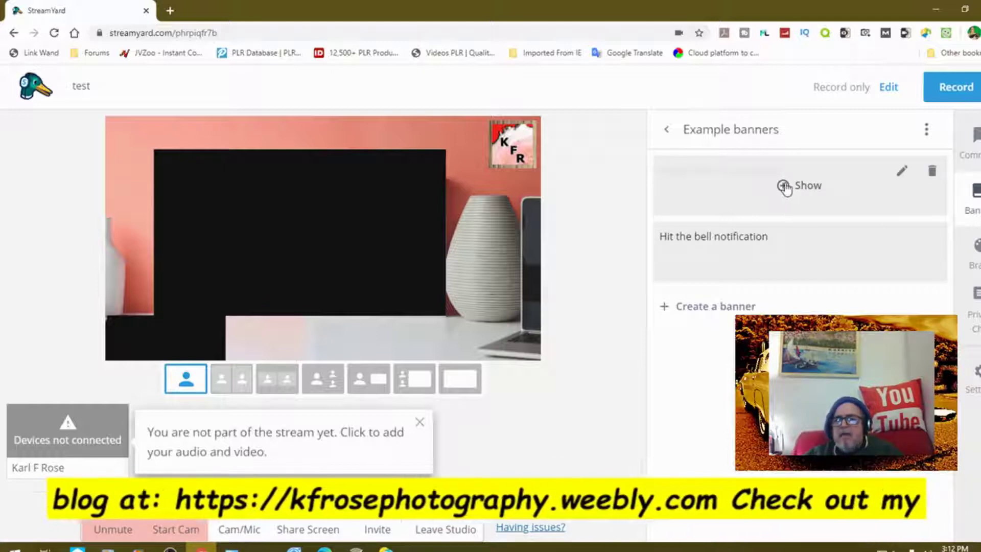
pyautogui.click(786, 189)
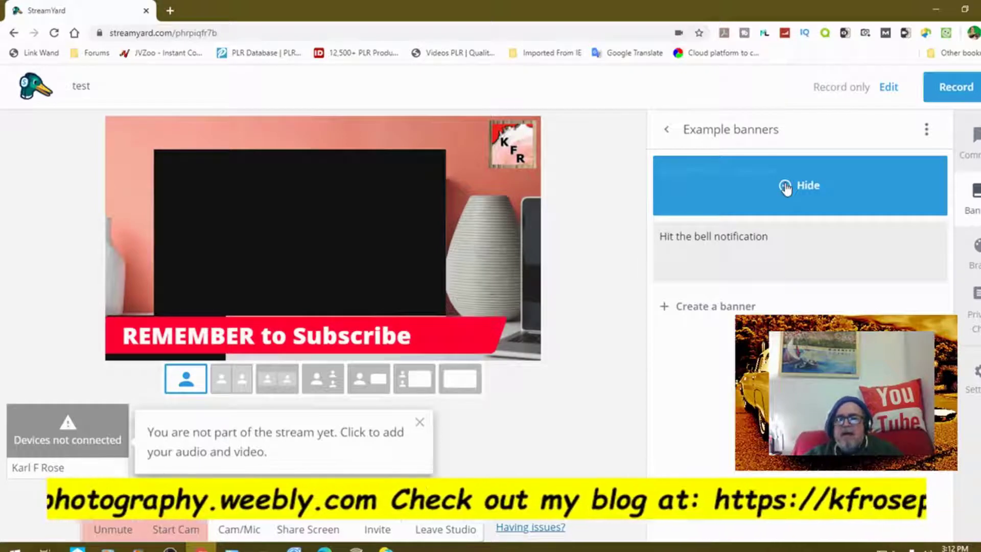
pyautogui.click(786, 188)
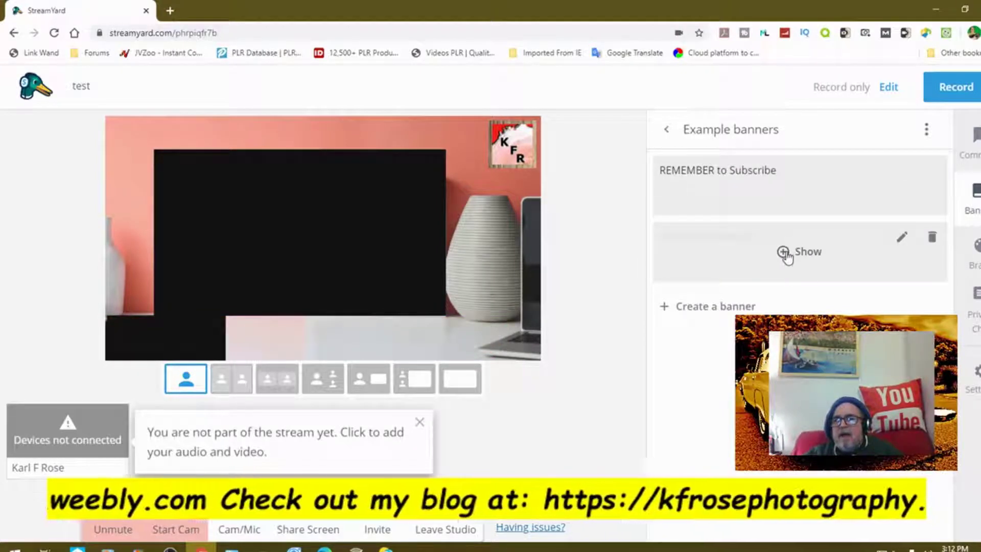
pyautogui.click(786, 254)
pyautogui.click(786, 254)
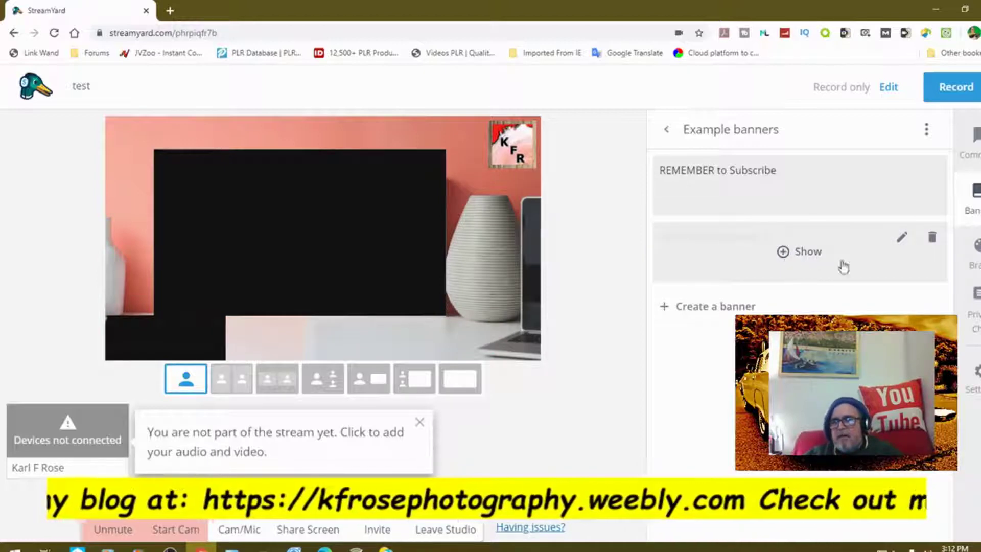
# - Open the branding settings of Brand 1 and look through its uploaded overlay images
pyautogui.click(975, 261)
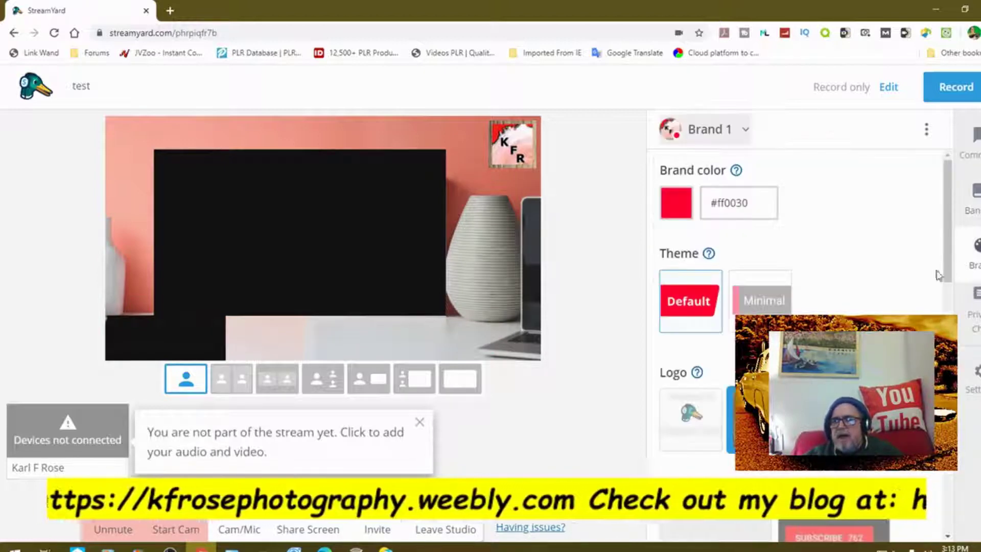
pyautogui.scroll(-8, 926, 279)
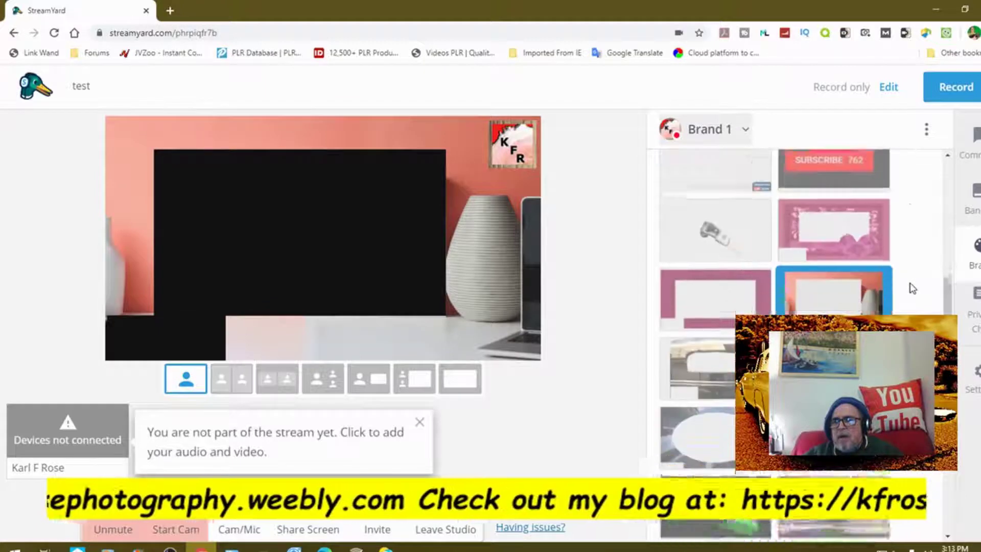
pyautogui.scroll(-1, 905, 272)
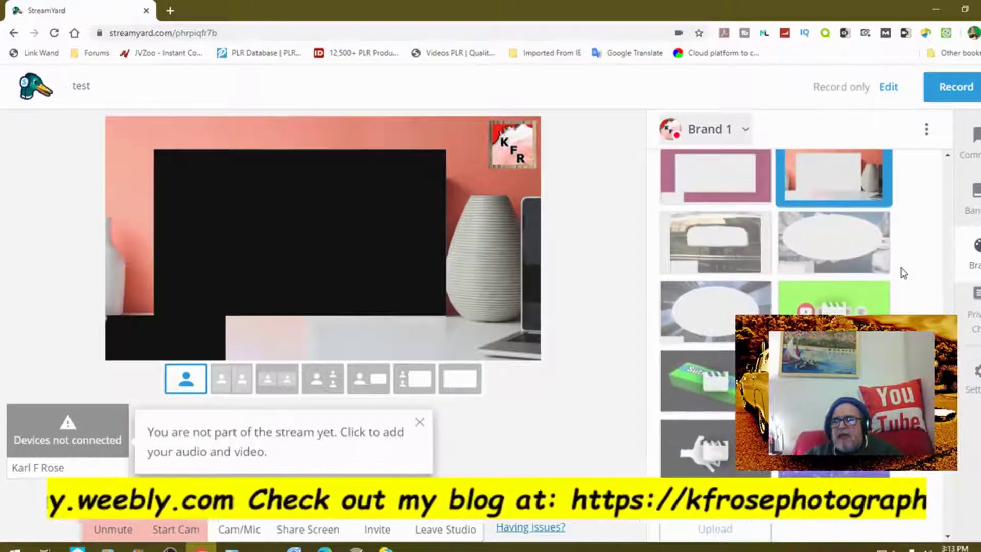
pyautogui.scroll(-1, 907, 265)
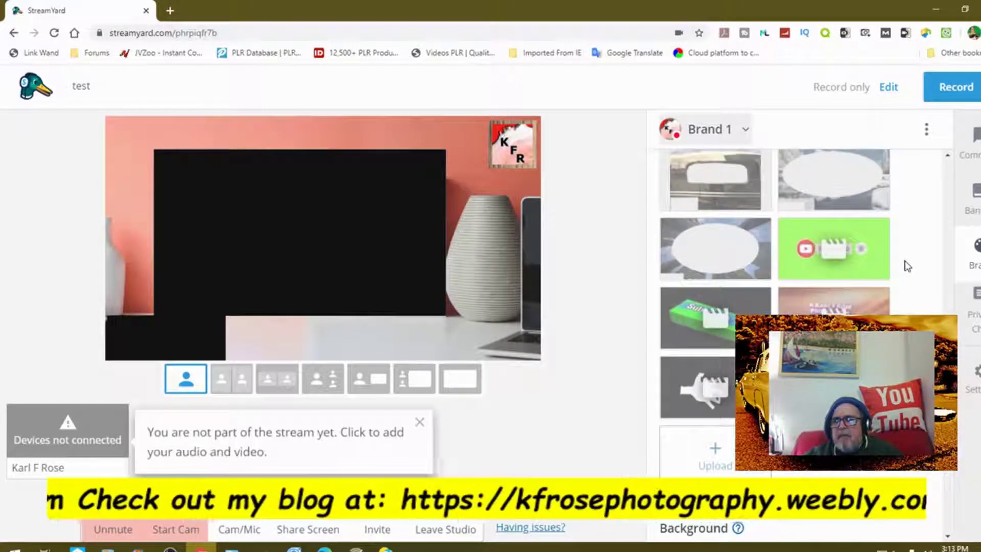
pyautogui.moveTo(761, 243)
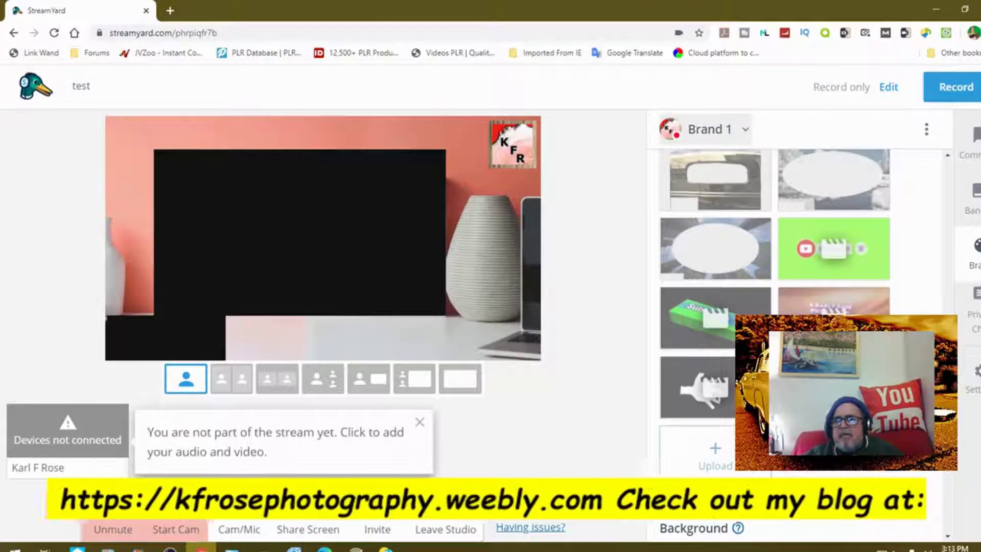
pyautogui.scroll(2, 775, 266)
pyautogui.scroll(2, 775, 266)
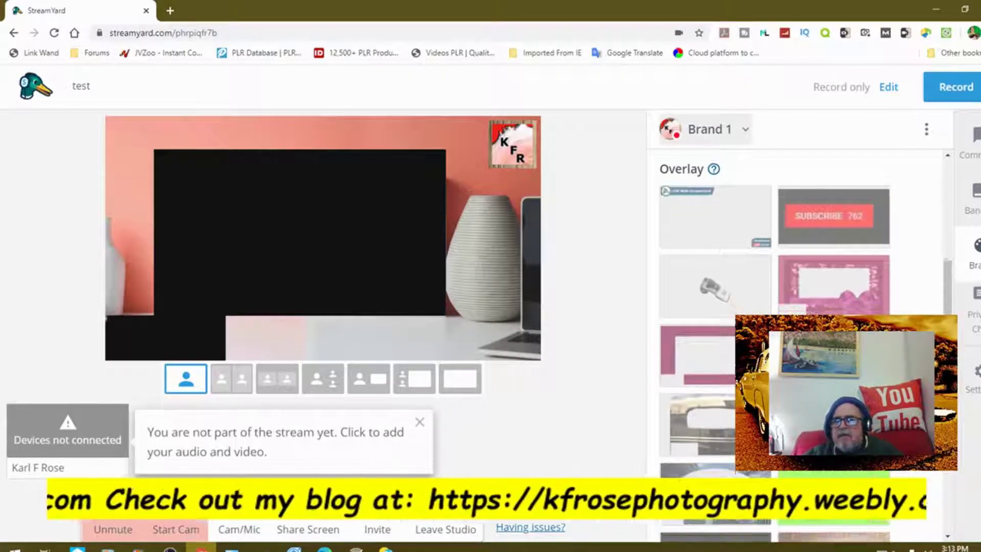
# - Hide the pink-wall overlay with the vase and show the plain magenta frame overlay in its place
pyautogui.scroll(-3, 775, 266)
pyautogui.scroll(-1, 775, 265)
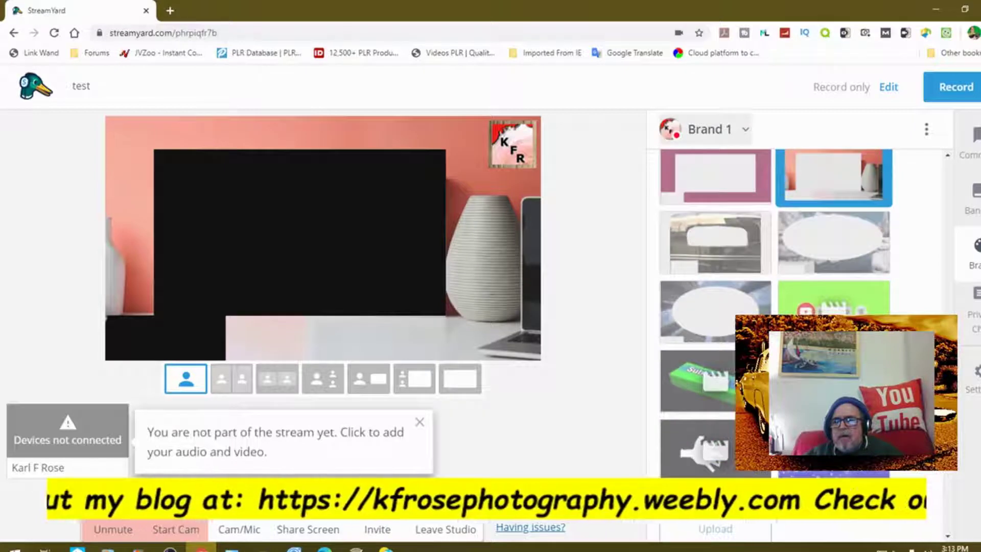
pyautogui.scroll(1, 775, 266)
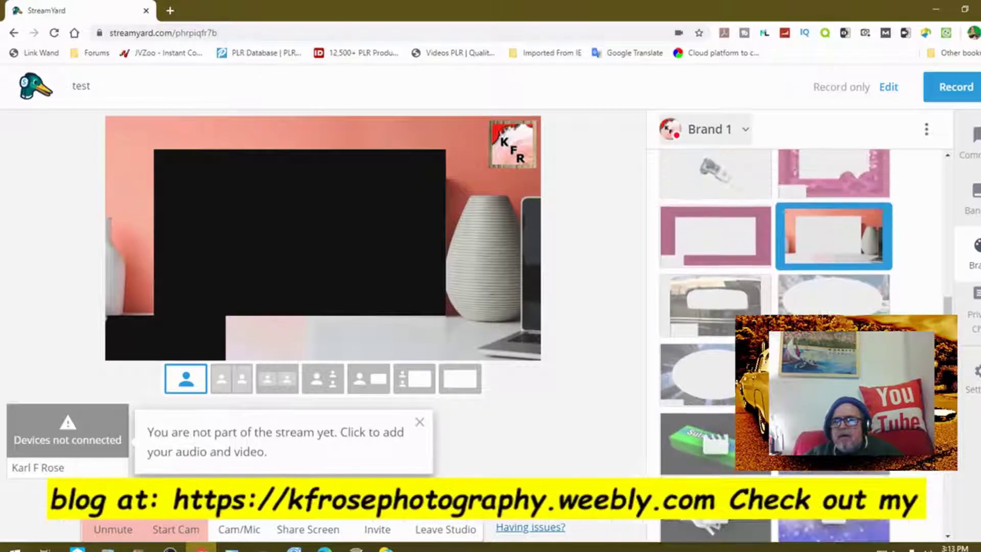
pyautogui.click(834, 246)
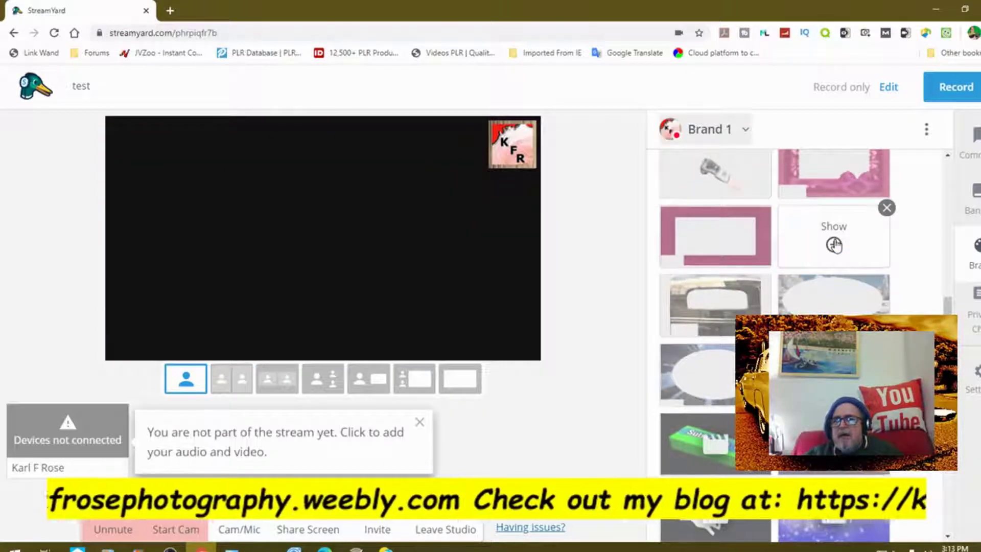
pyautogui.click(716, 245)
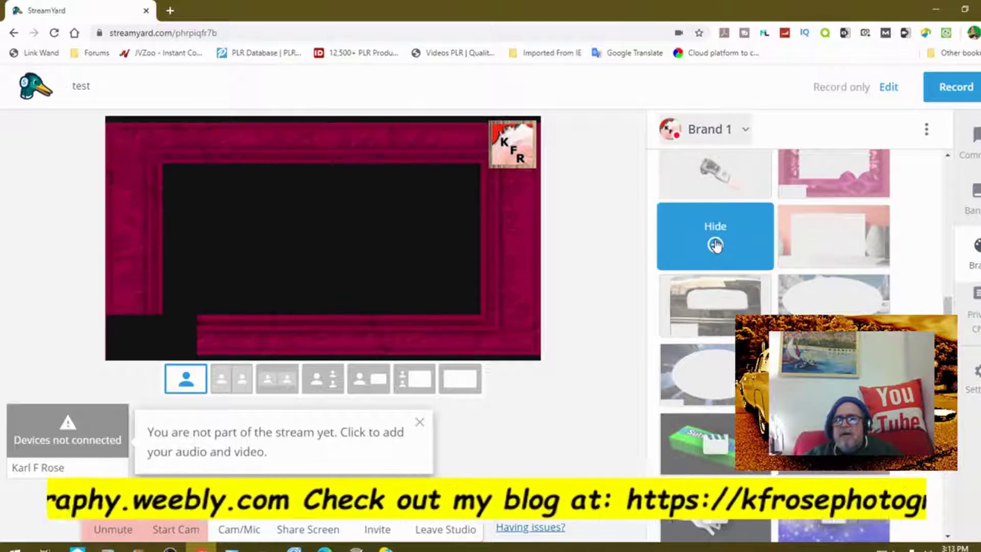